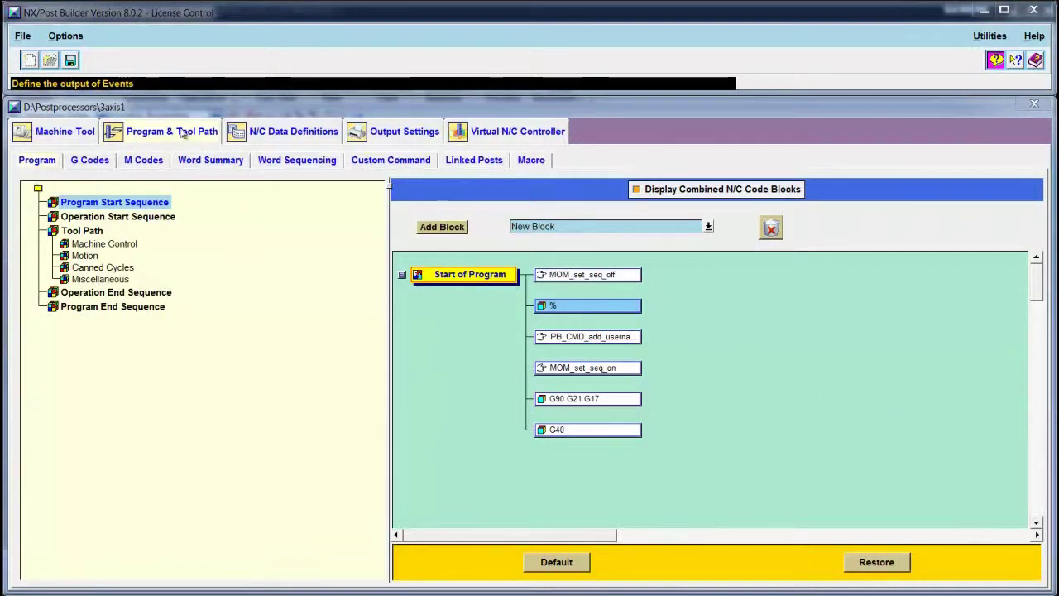
From the Custom Command list, import commands by choosing pb_cmd_tool_list.tcl in the custom_command folder.
{"action": "left_click", "coordinate": [383, 164]}
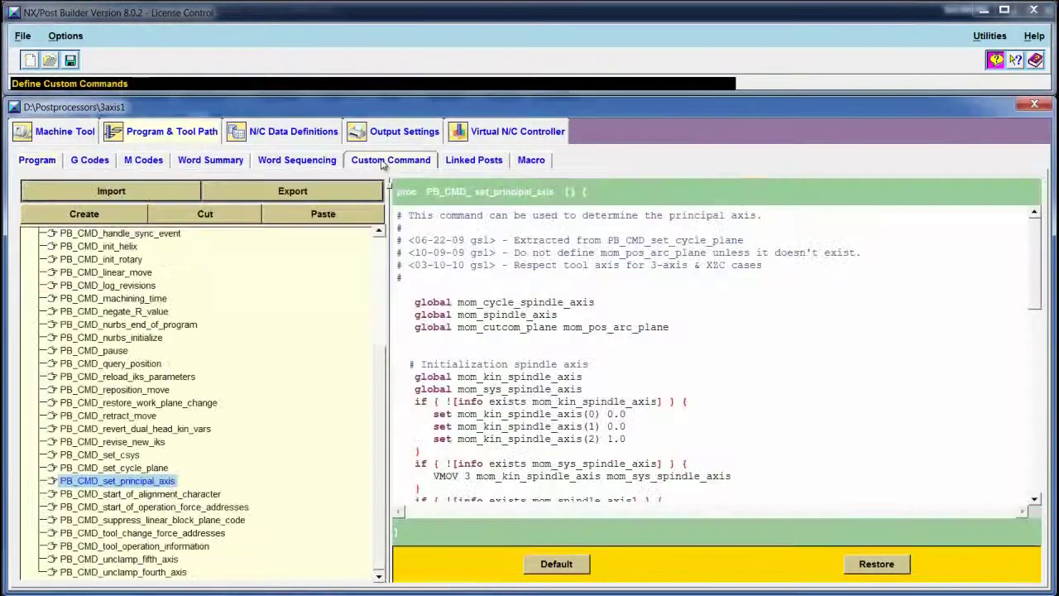
{"action": "left_click", "coordinate": [169, 194]}
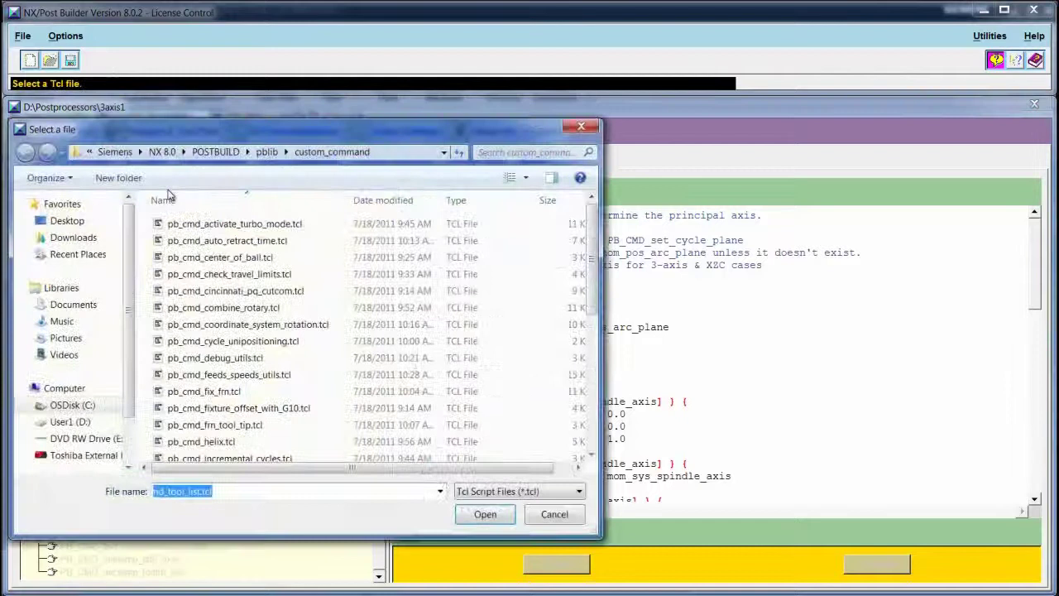
{"action": "left_click_drag", "start_coordinate": [267, 130], "coordinate": [459, 82]}
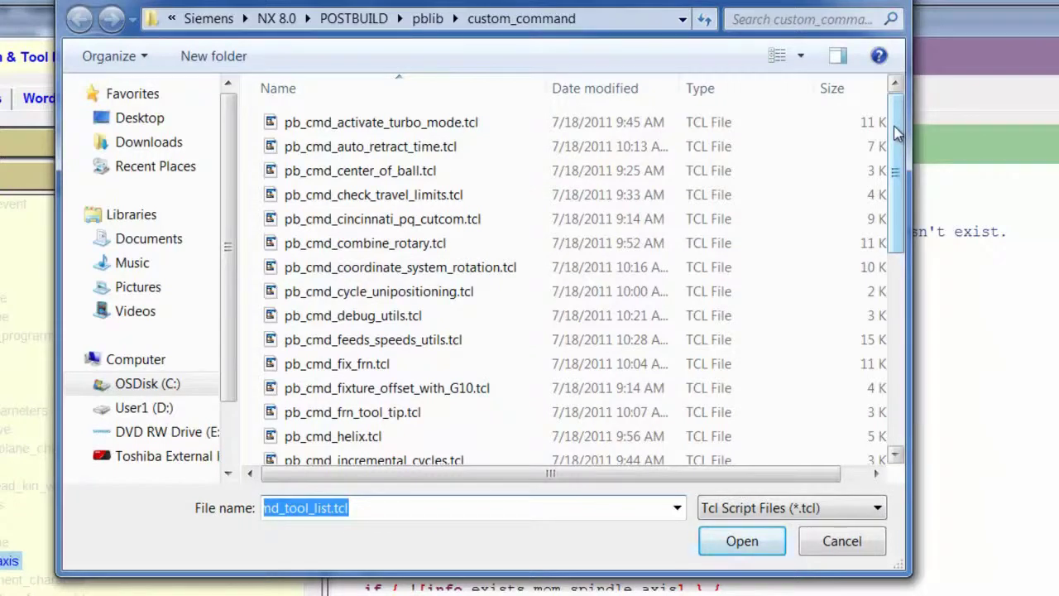
{"action": "left_click_drag", "start_coordinate": [897, 134], "coordinate": [902, 281]}
{"action": "scroll", "coordinate": [450, 419], "scroll_direction": "down", "scroll_amount": 1}
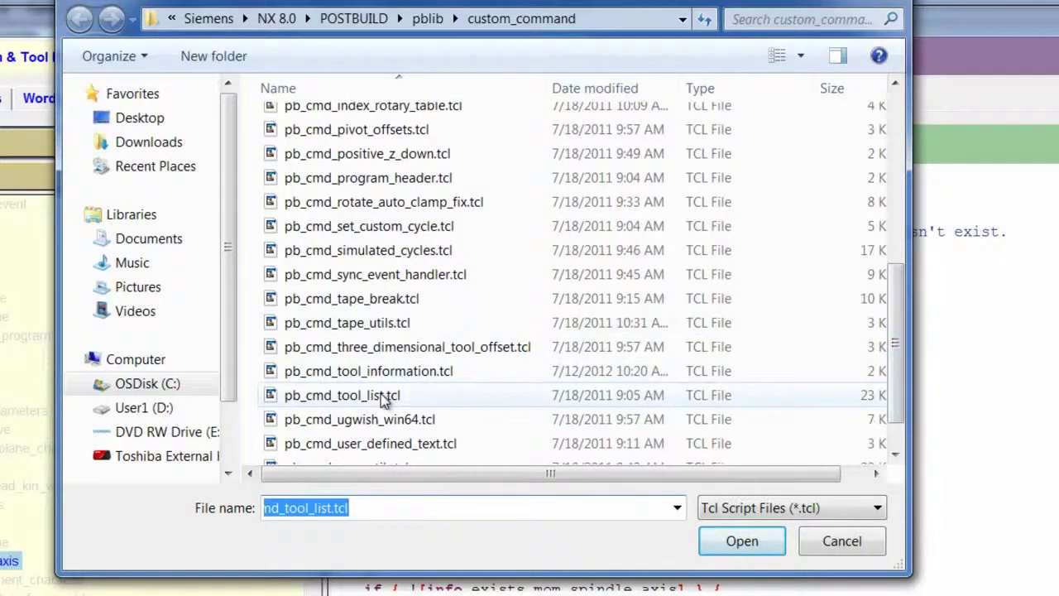
{"action": "left_click", "coordinate": [381, 395]}
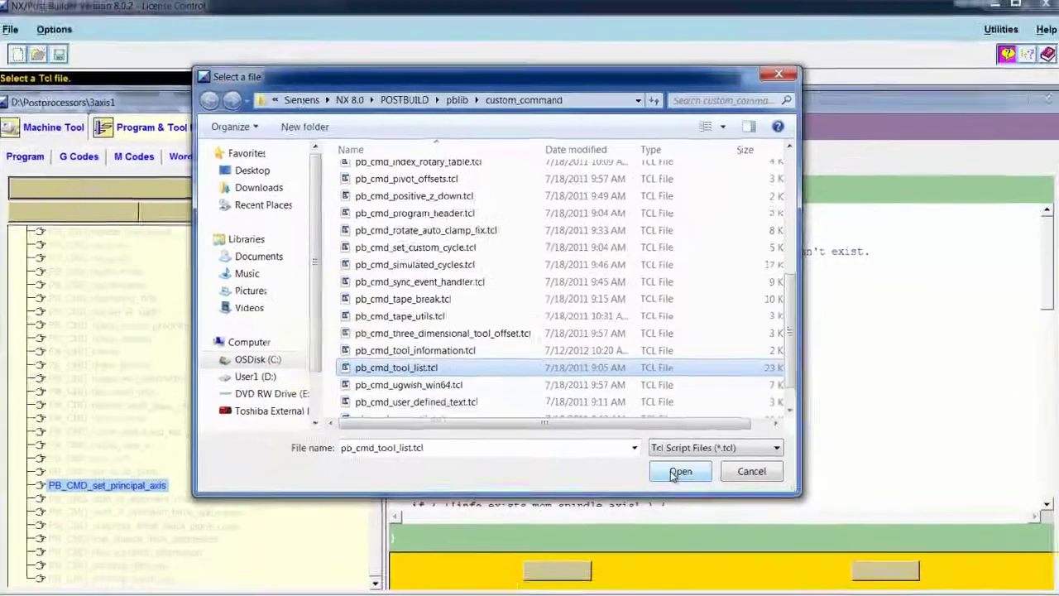
Open pb_cmd_tool_list.tcl, widen the code preview, and tick PB_CMD_init_tool_list after reviewing its code.
{"action": "left_click", "coordinate": [678, 471]}
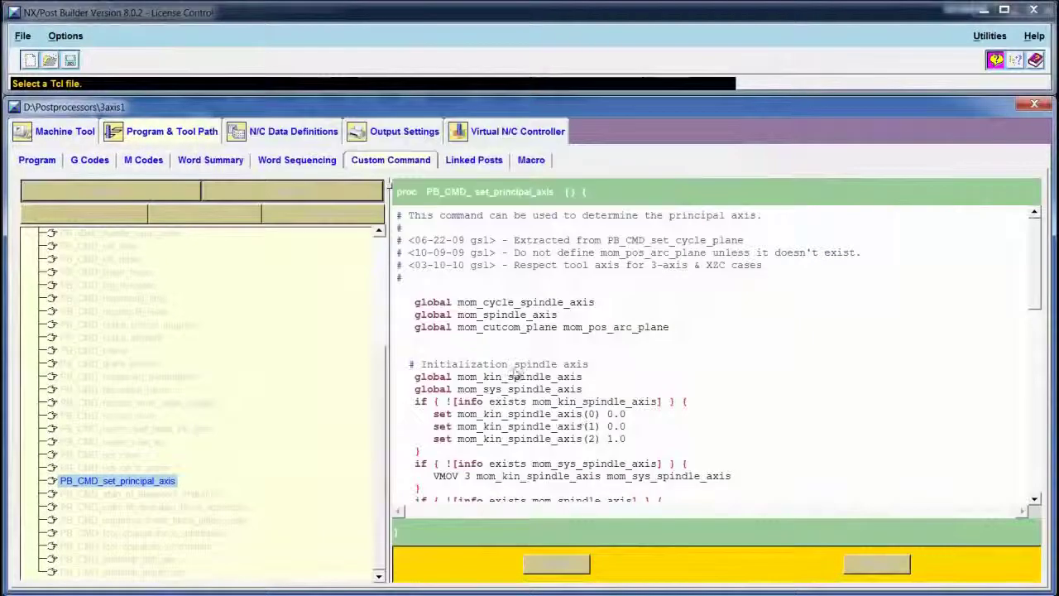
{"action": "left_click_drag", "start_coordinate": [338, 73], "coordinate": [475, 59]}
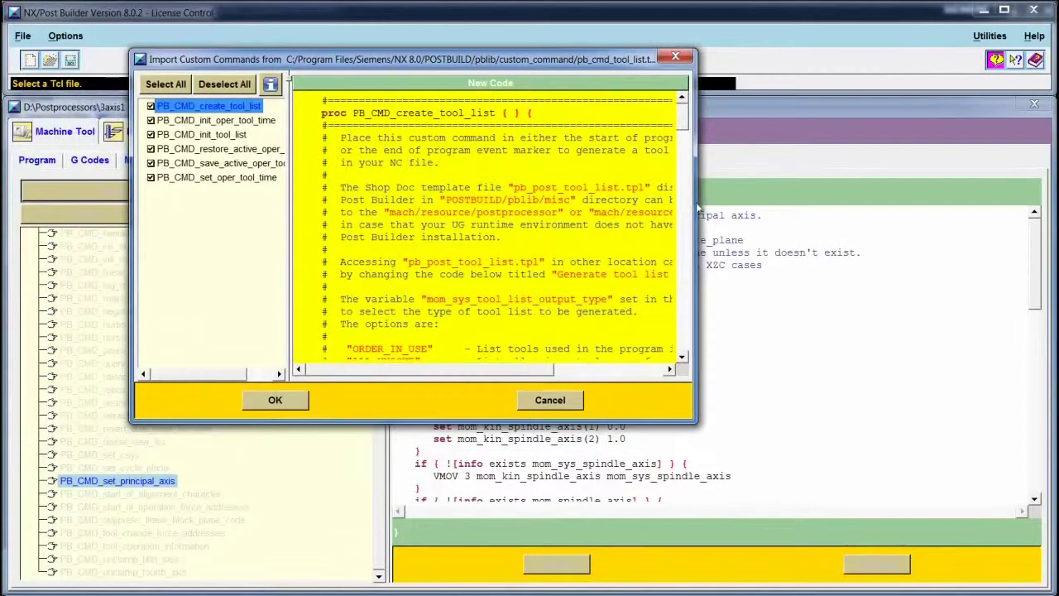
{"action": "left_click_drag", "start_coordinate": [694, 207], "coordinate": [737, 202]}
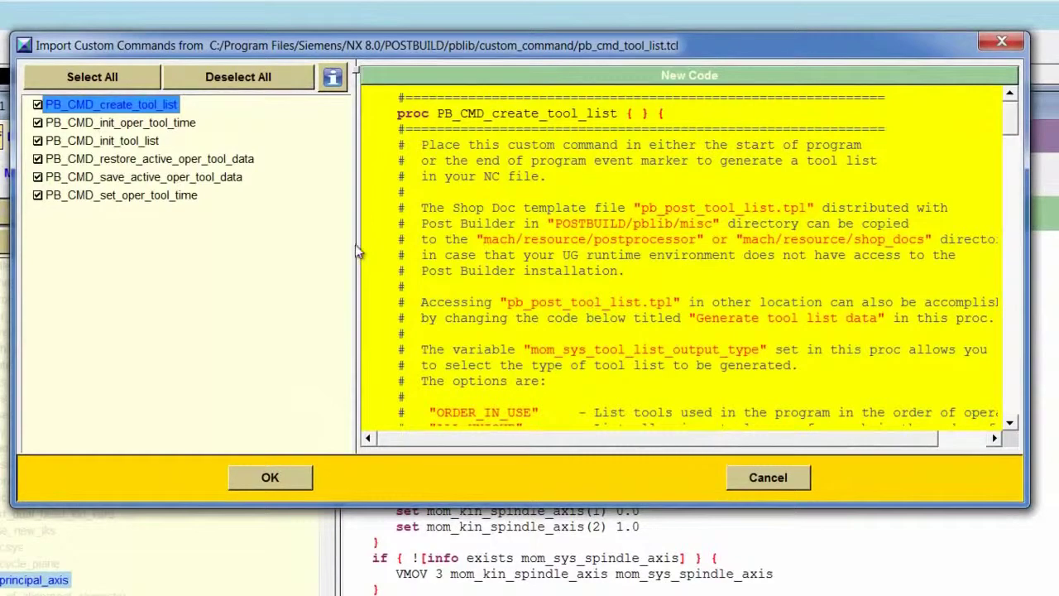
{"action": "left_click_drag", "start_coordinate": [357, 245], "coordinate": [289, 245]}
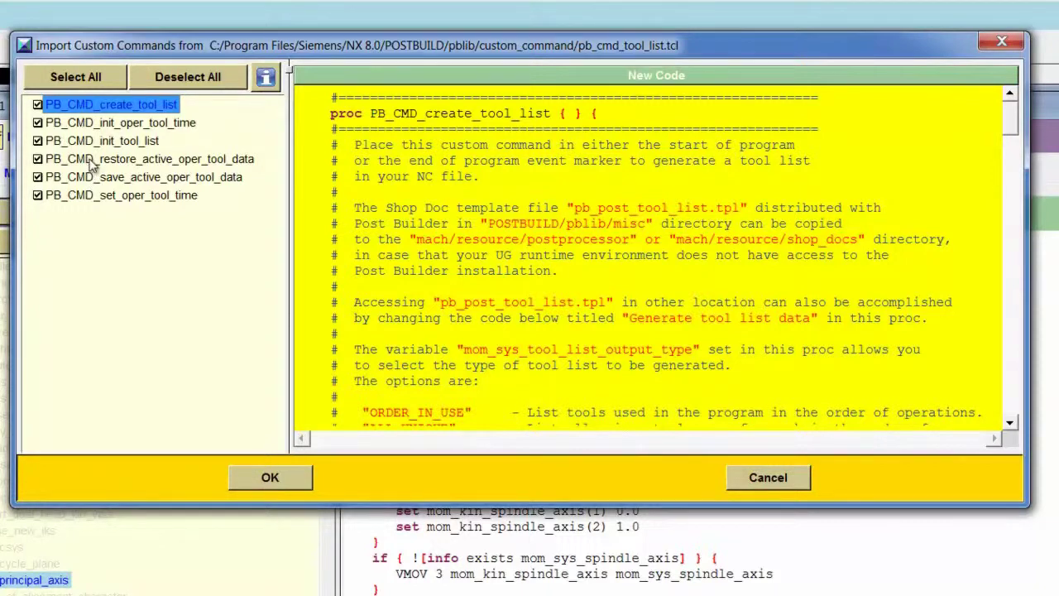
{"action": "left_click", "coordinate": [38, 142]}
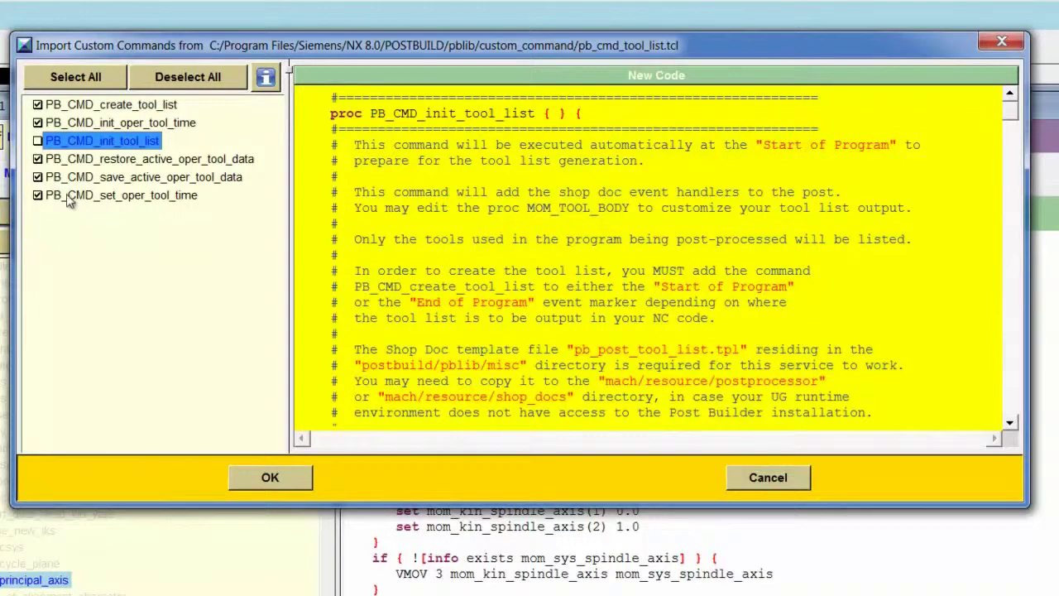
{"action": "left_click", "coordinate": [37, 140]}
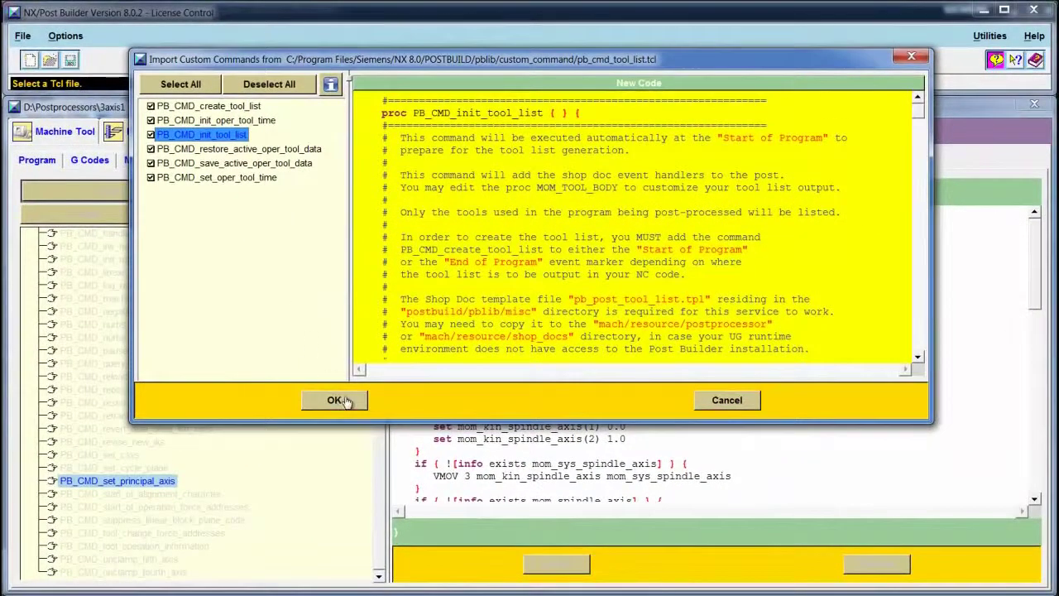
Import the six commands and insert PB_CMD_create_tool_list into Start of Program after PB_CMD_add_username.
{"action": "left_click", "coordinate": [338, 400]}
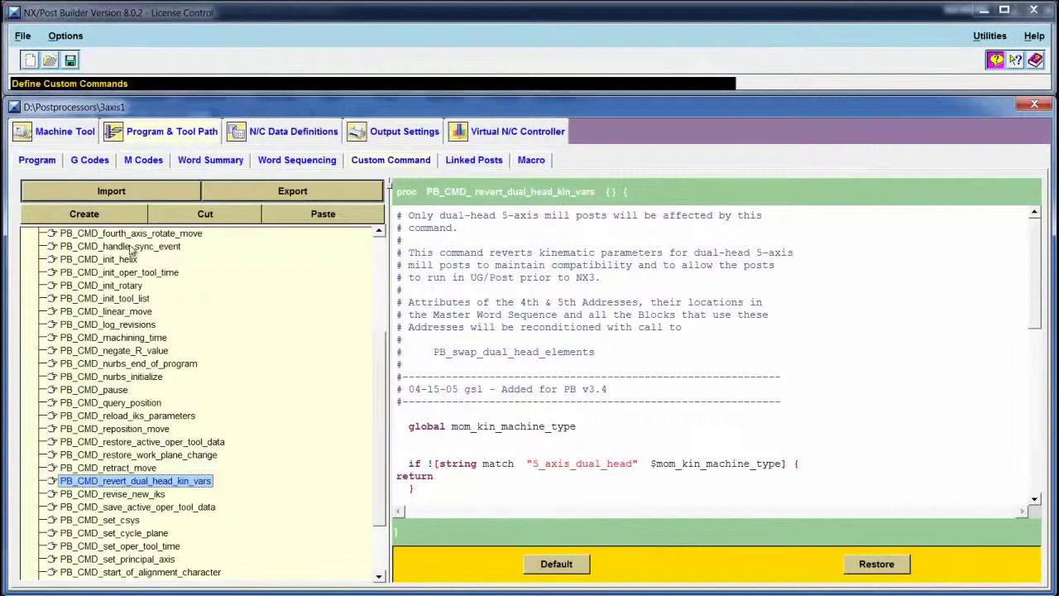
{"action": "left_click", "coordinate": [50, 163]}
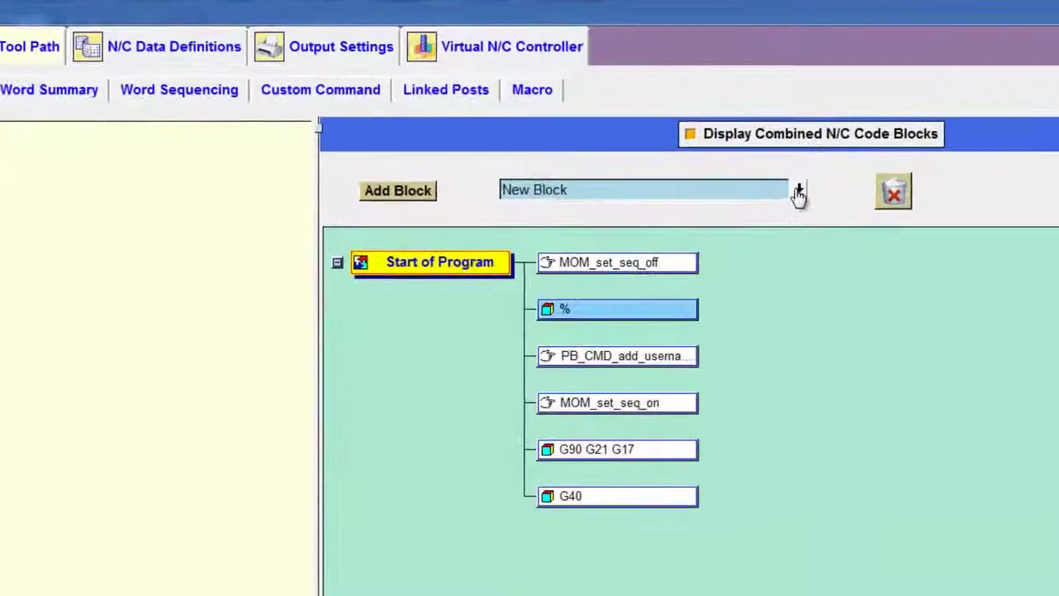
{"action": "left_click", "coordinate": [798, 191]}
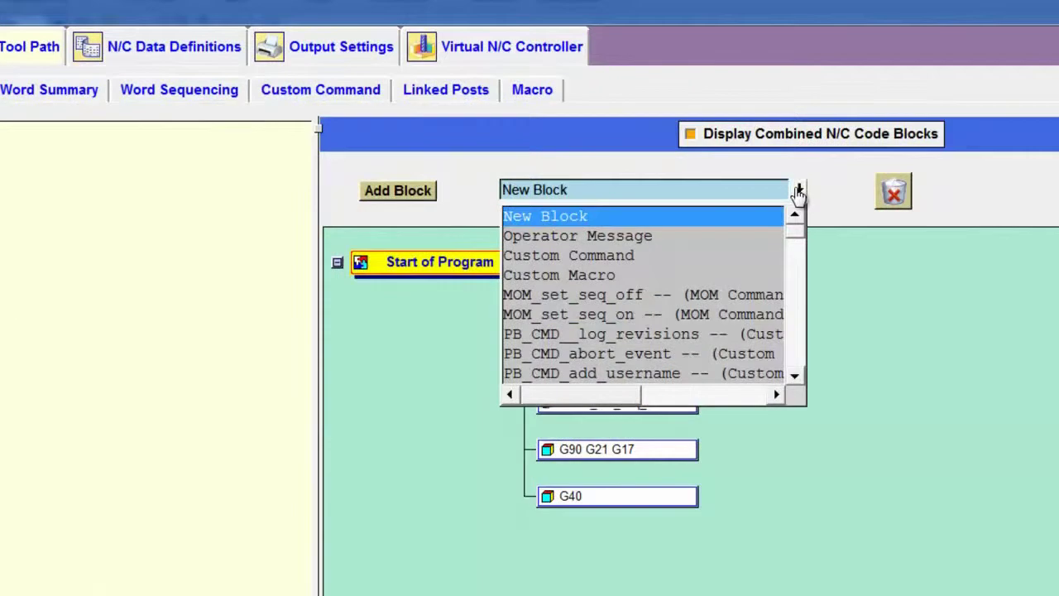
{"action": "left_click", "coordinate": [794, 332]}
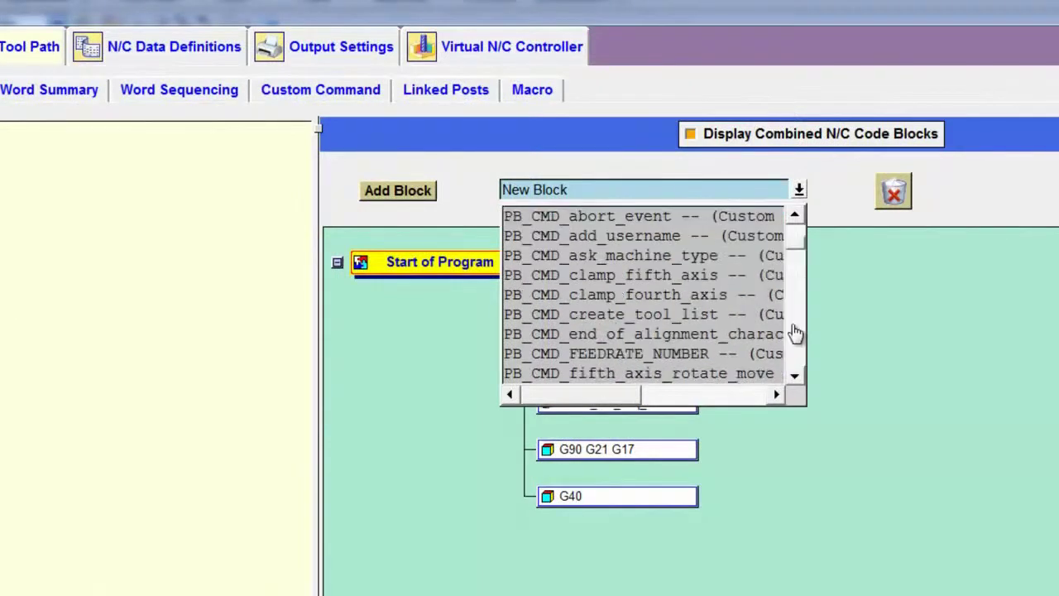
{"action": "left_click", "coordinate": [674, 314]}
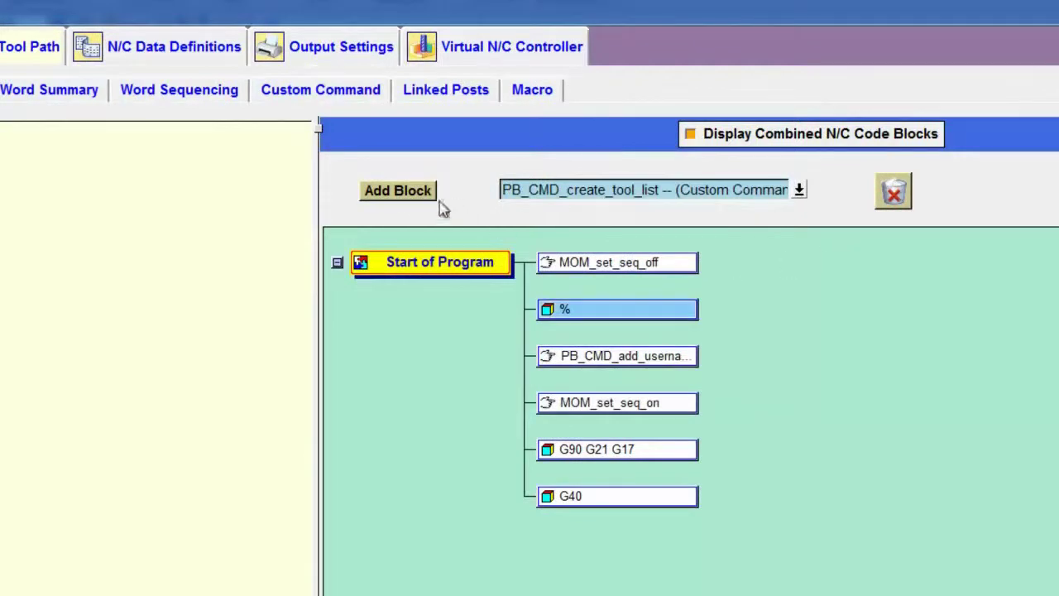
{"action": "left_click_drag", "start_coordinate": [419, 196], "coordinate": [734, 399]}
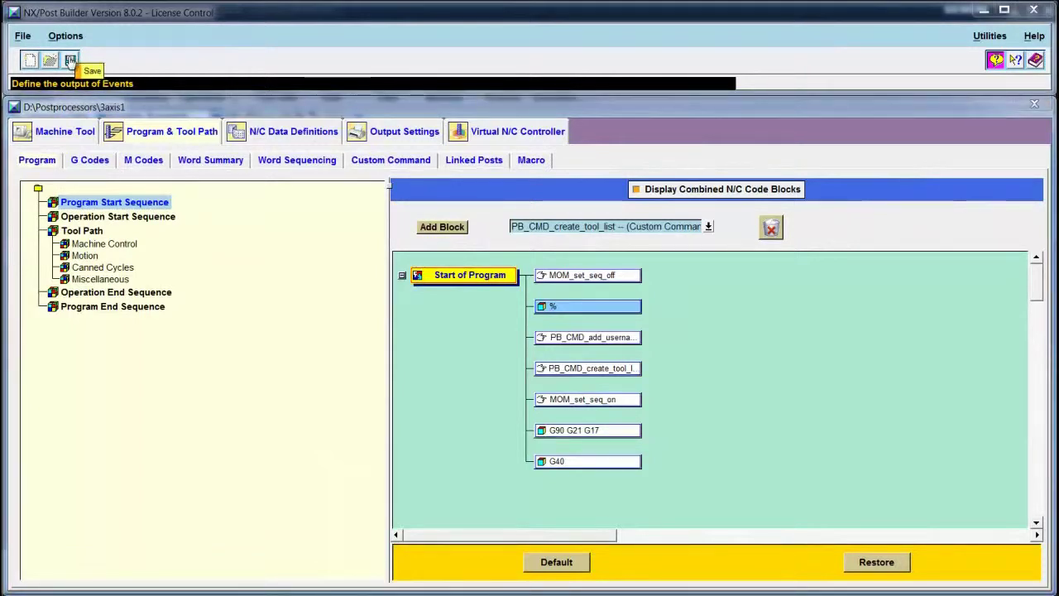
Save the edited post, then postprocess the program with 3axis1, overwriting the existing output file.
{"action": "left_click", "coordinate": [70, 60]}
{"action": "left_click", "coordinate": [219, 214]}
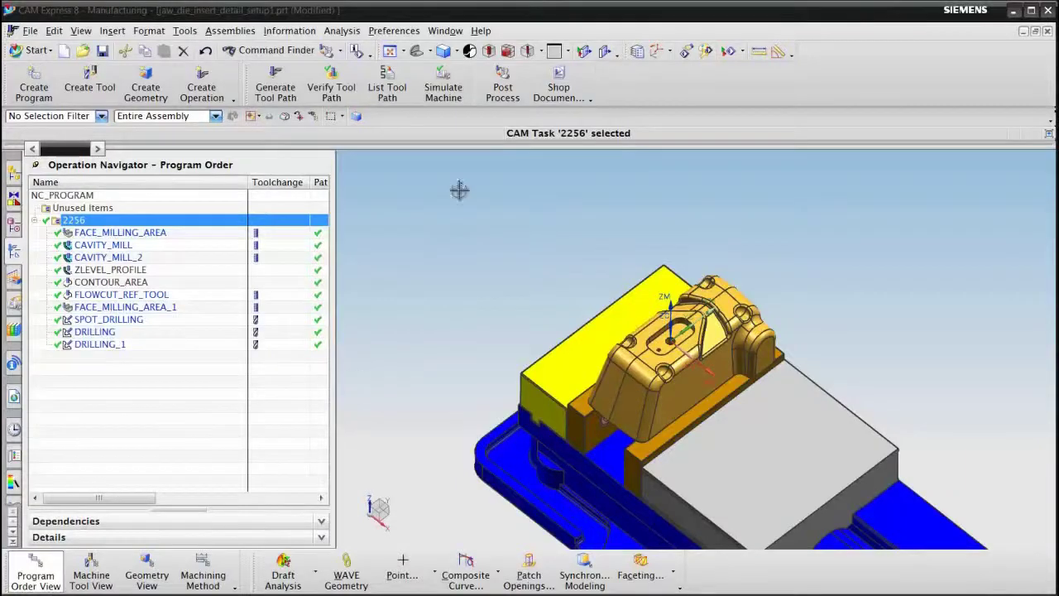
{"action": "left_click", "coordinate": [502, 89]}
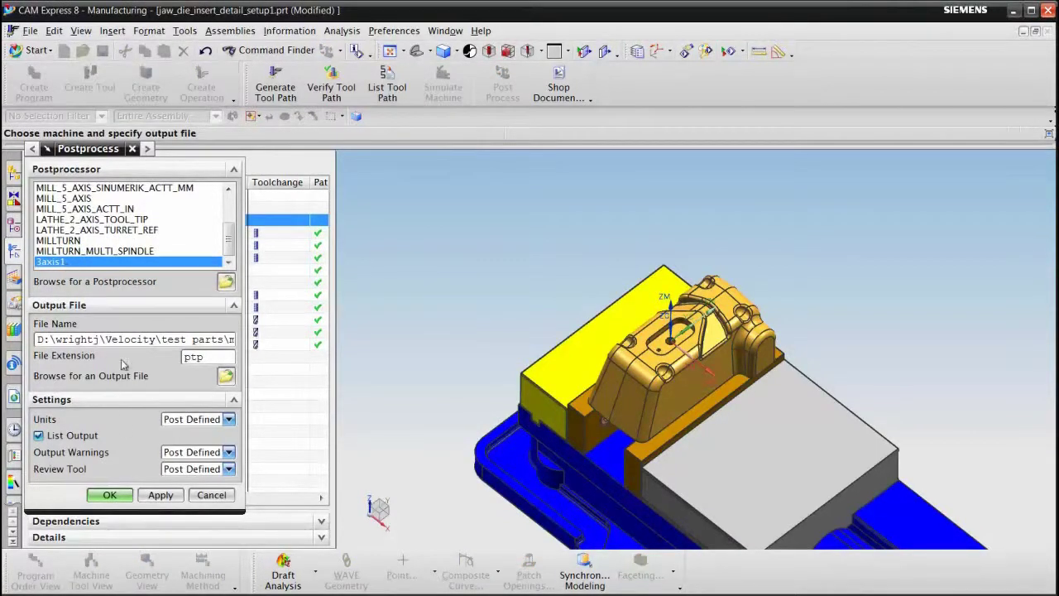
{"action": "left_click", "coordinate": [114, 495]}
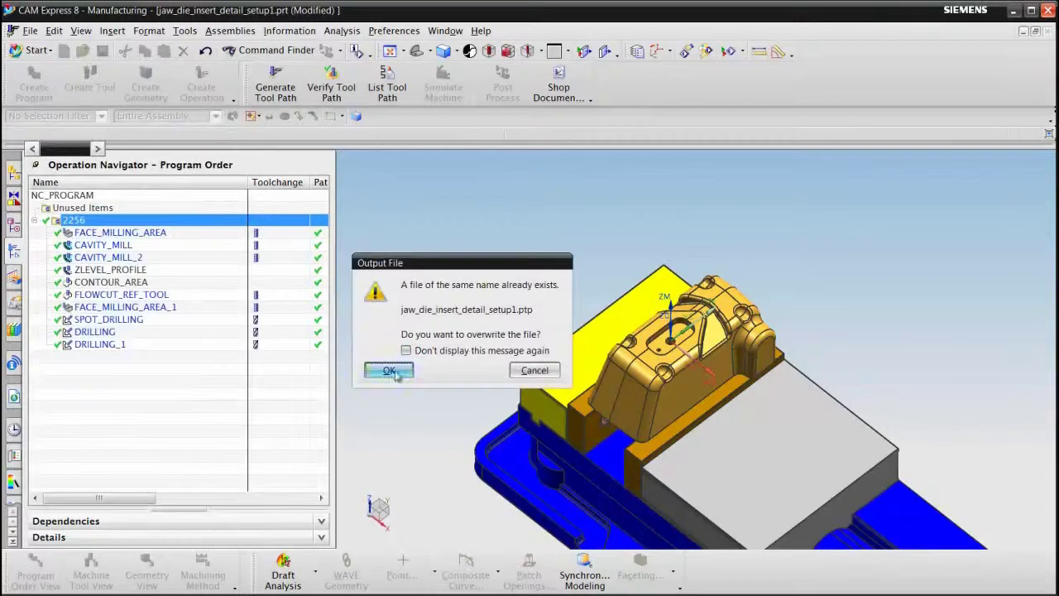
{"action": "left_click", "coordinate": [389, 371]}
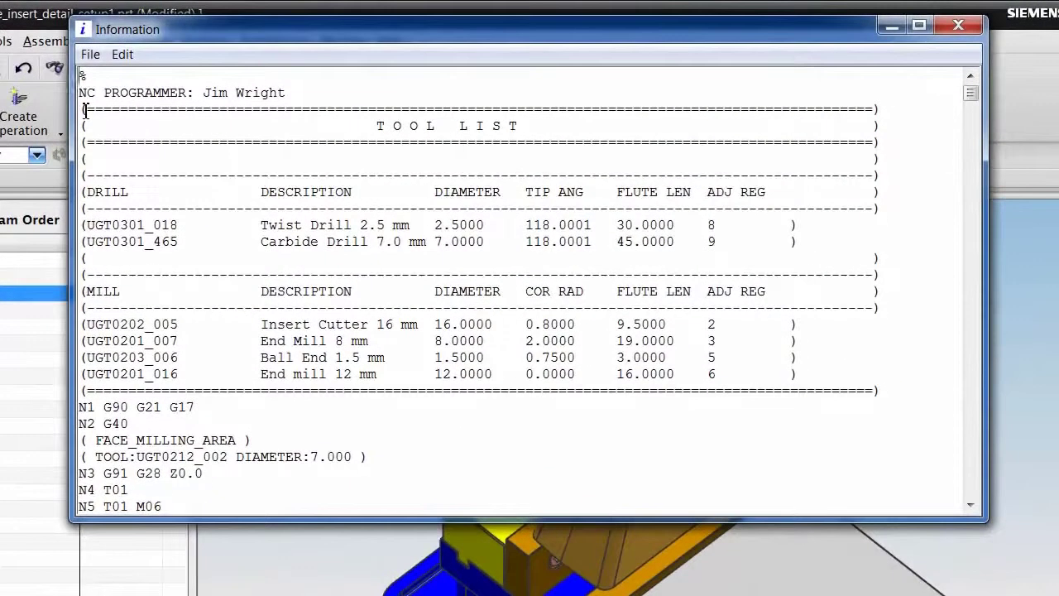
Highlight the TOOL LIST section and programmer name at the top of the NC output.
{"action": "left_click_drag", "start_coordinate": [84, 110], "coordinate": [909, 394]}
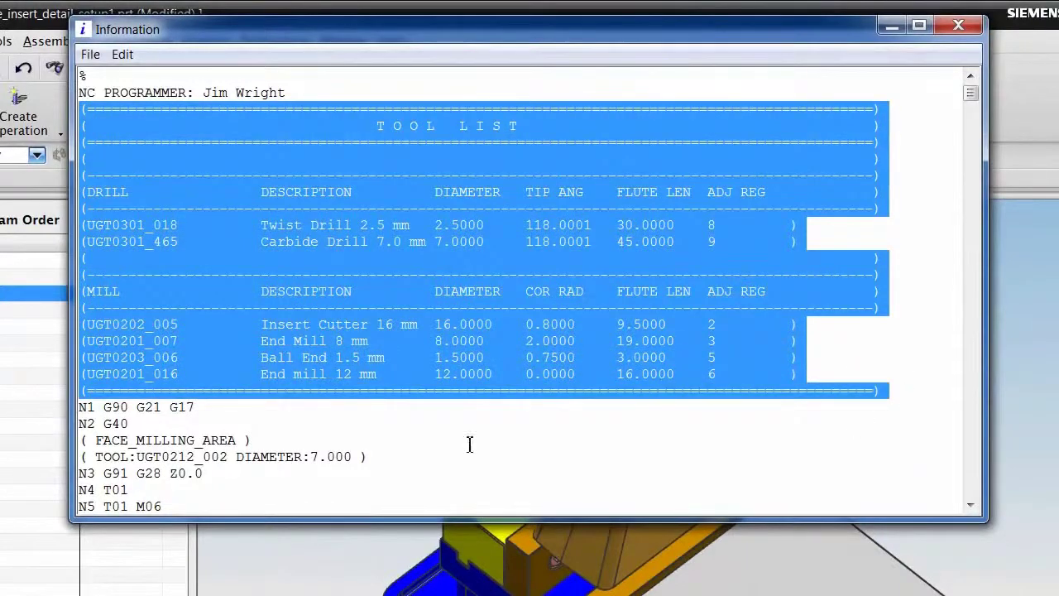
{"action": "left_click", "coordinate": [258, 444]}
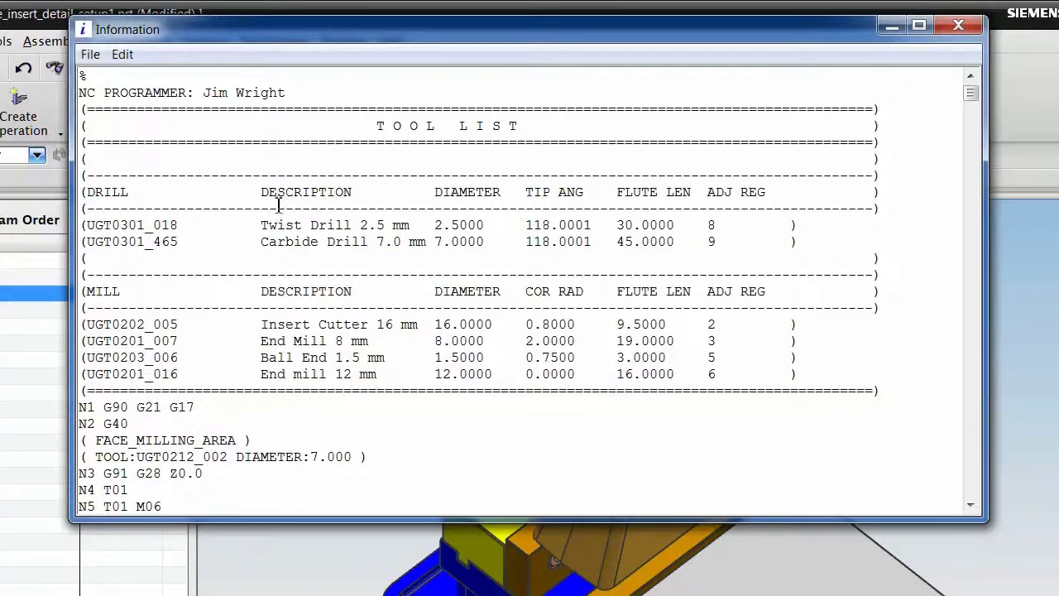
{"action": "left_click_drag", "start_coordinate": [286, 93], "coordinate": [202, 91]}
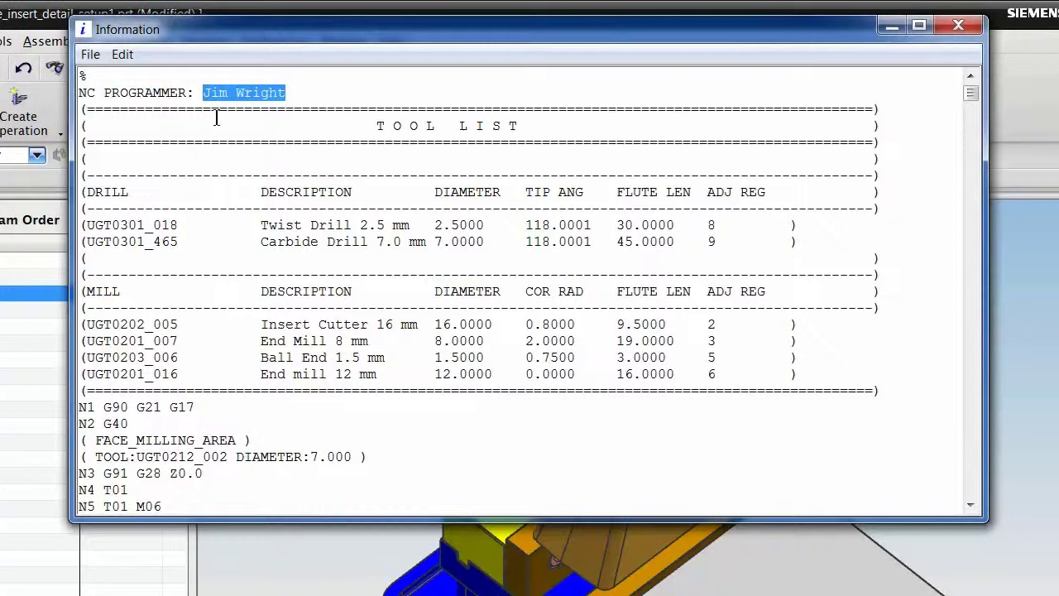
{"action": "left_click_drag", "start_coordinate": [83, 106], "coordinate": [895, 394]}
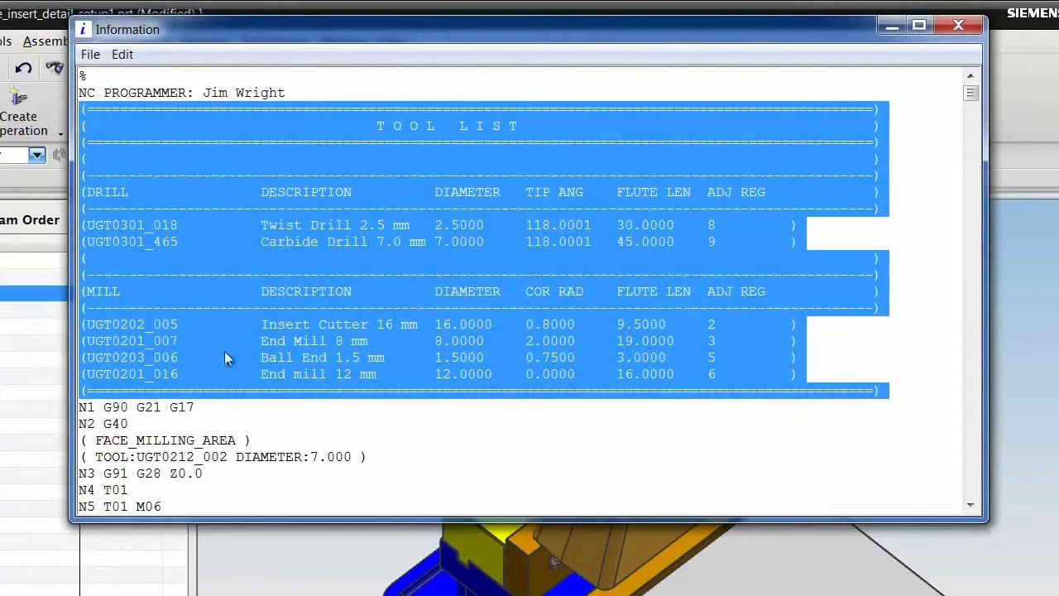
{"action": "left_click", "coordinate": [200, 405]}
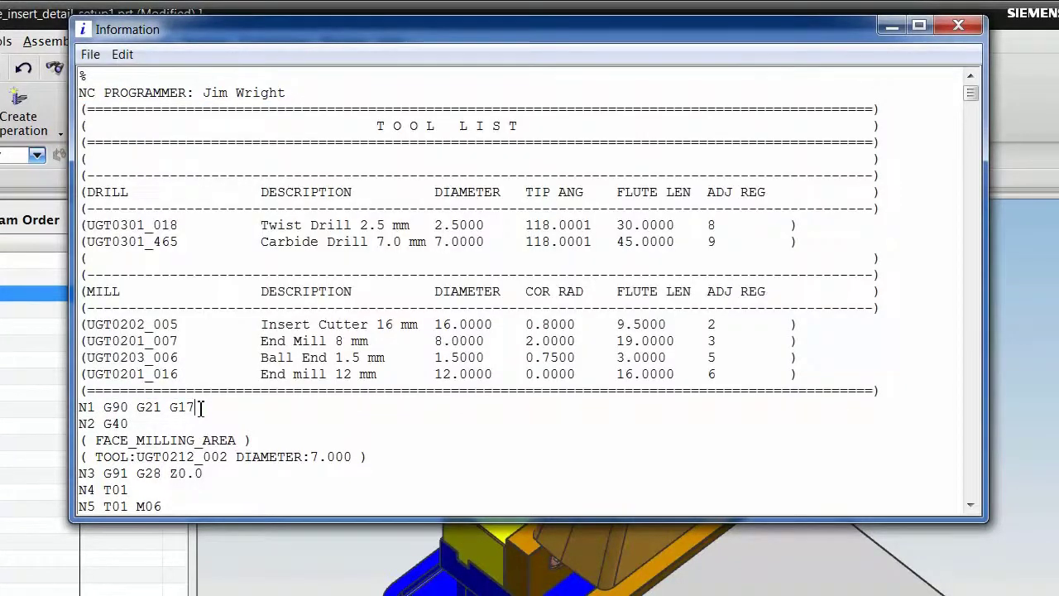
Highlight the opening blocks N1 G90 G21 G17 and N2 G40, plus the FACE_MILLING_AREA comments.
{"action": "left_click_drag", "start_coordinate": [200, 406], "coordinate": [86, 407]}
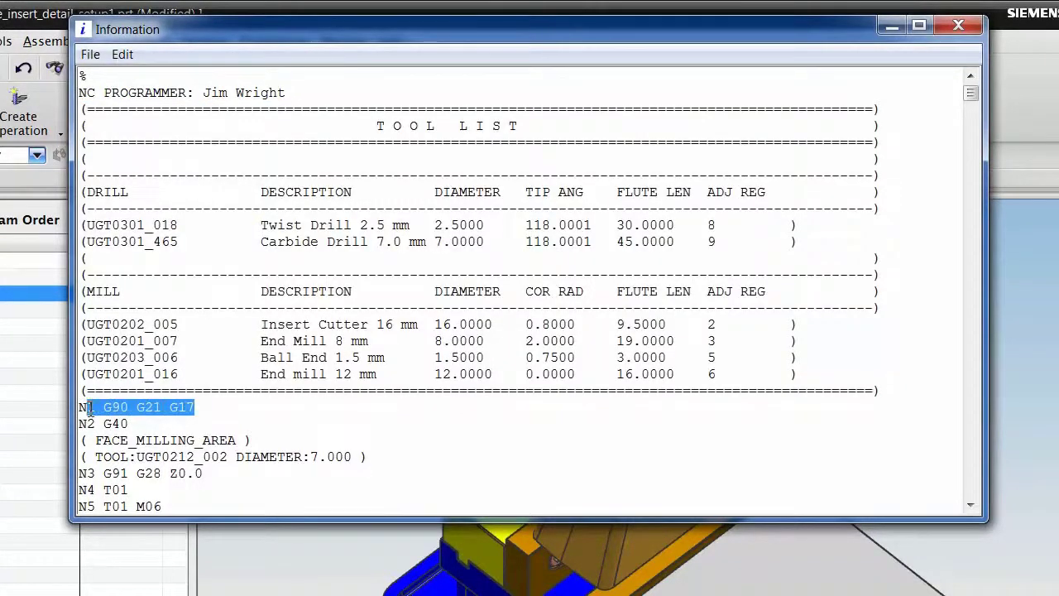
{"action": "left_click", "coordinate": [163, 407]}
{"action": "left_click_drag", "start_coordinate": [162, 407], "coordinate": [137, 407]}
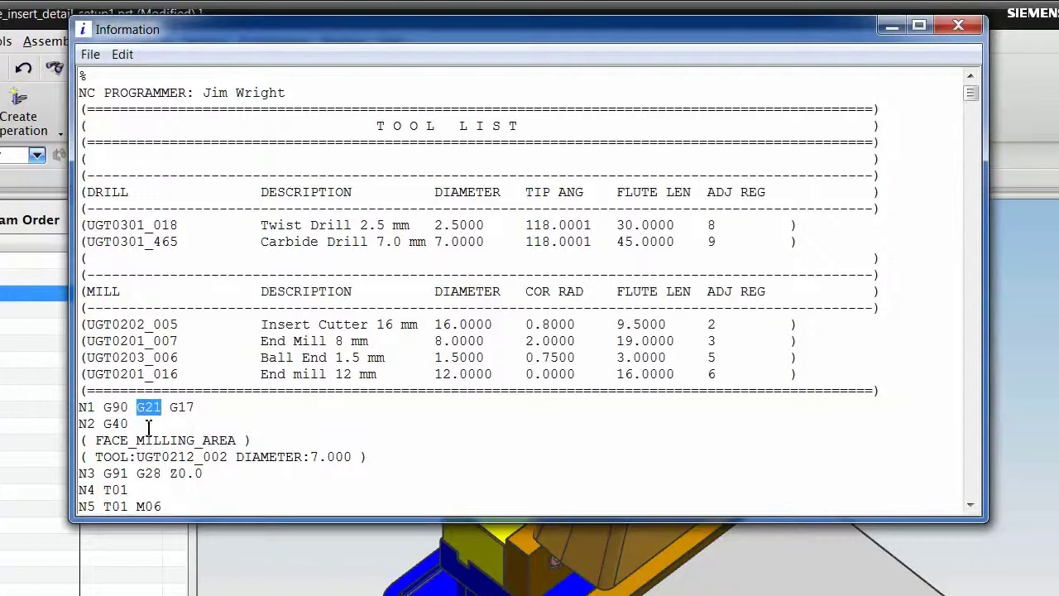
{"action": "left_click_drag", "start_coordinate": [132, 424], "coordinate": [79, 423]}
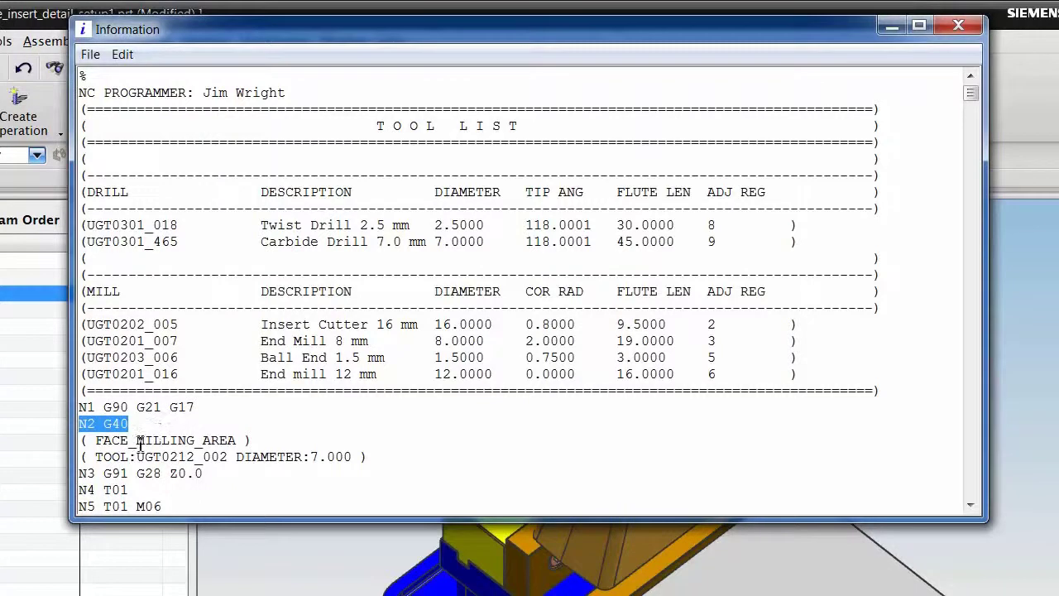
{"action": "left_click", "coordinate": [82, 440]}
{"action": "left_click_drag", "start_coordinate": [82, 440], "coordinate": [370, 461]}
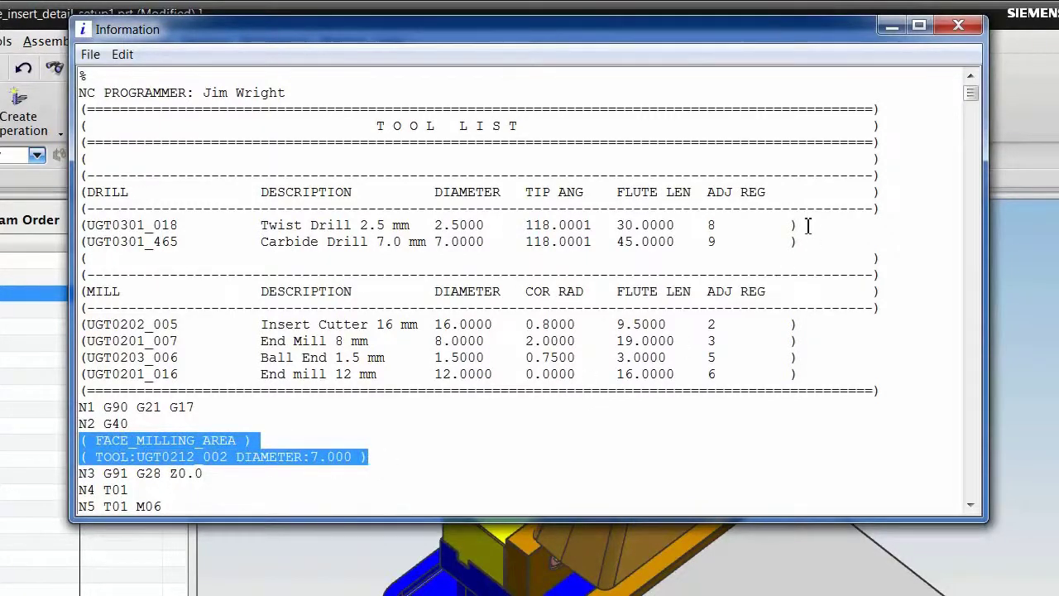
At the end of the listing, highlight the OPERATION TIME and ESTIMATED MACHINING TIME lines.
{"action": "left_click_drag", "start_coordinate": [971, 98], "coordinate": [970, 488]}
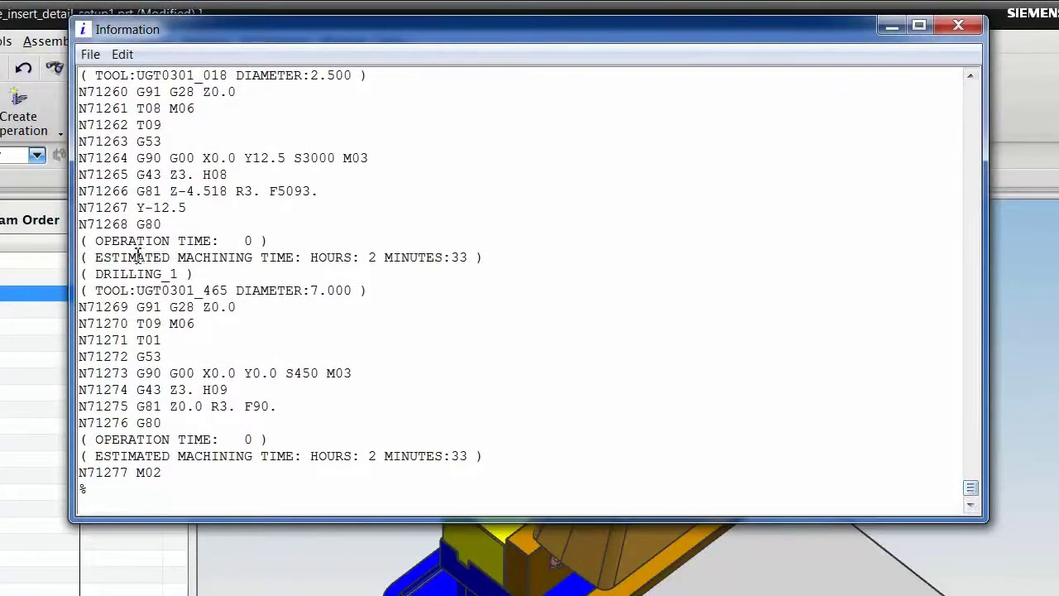
{"action": "left_click_drag", "start_coordinate": [83, 240], "coordinate": [271, 239]}
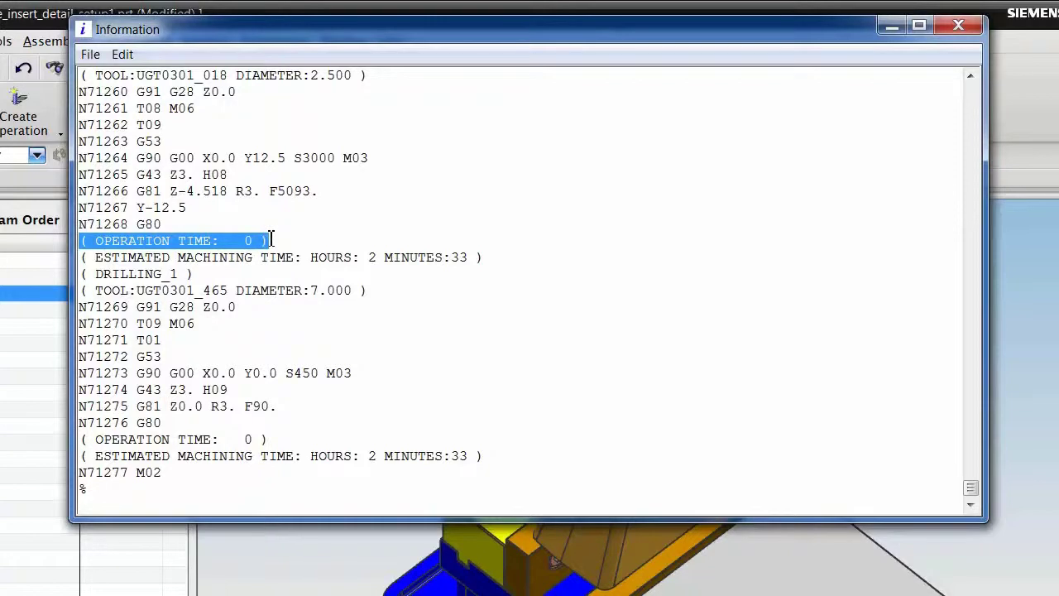
{"action": "left_click_drag", "start_coordinate": [487, 258], "coordinate": [83, 250]}
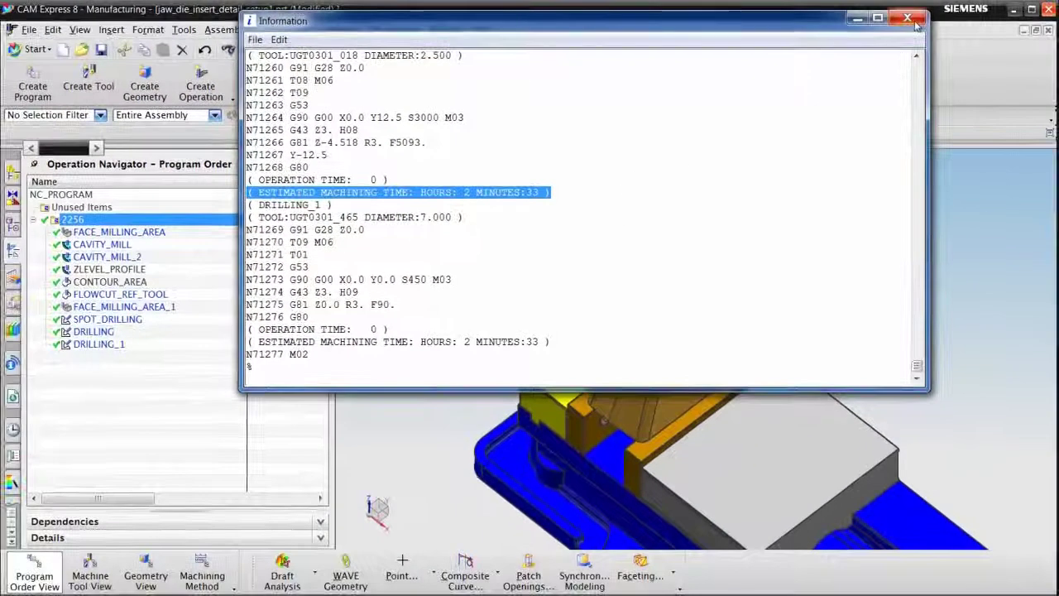
Close the NC output listing and bring up the Tools menu.
{"action": "left_click", "coordinate": [923, 20]}
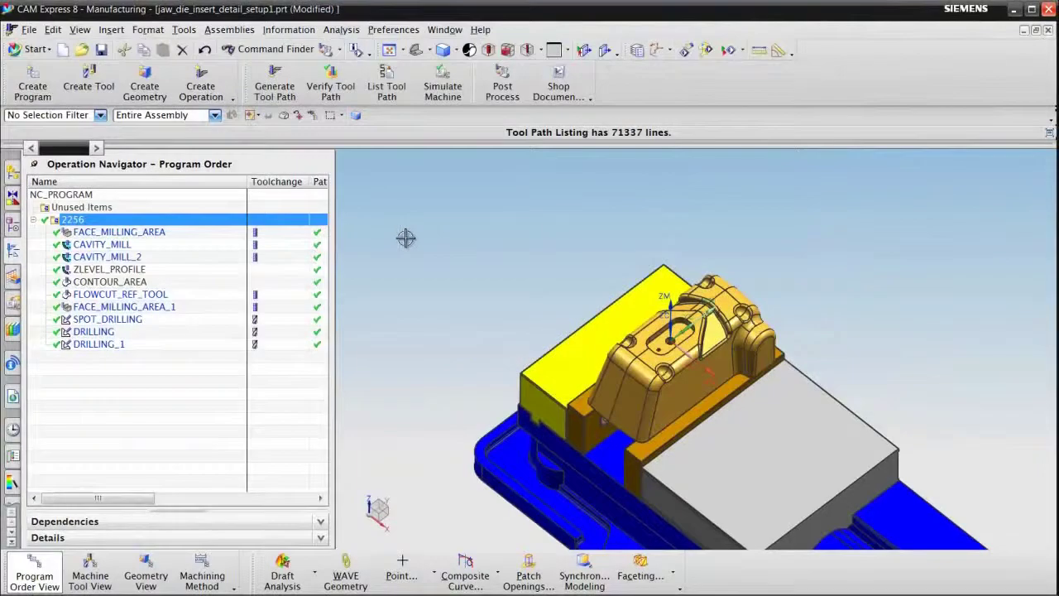
{"action": "left_click", "coordinate": [185, 30]}
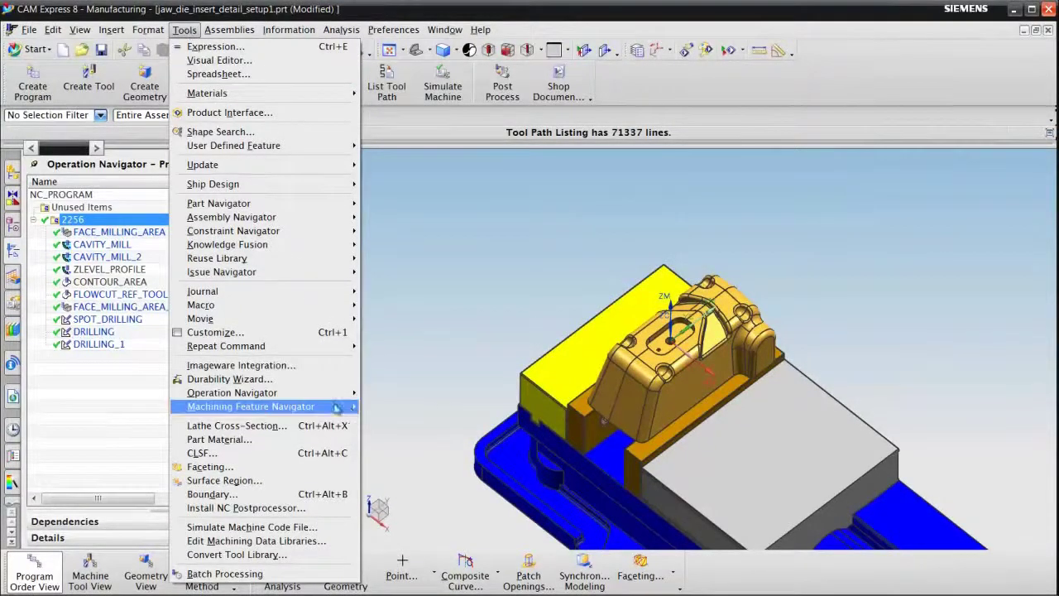
Start Install NC Postprocessor and pick 3axis1.pui from the Postprocessors folder on User1 (D:).
{"action": "left_click", "coordinate": [304, 511]}
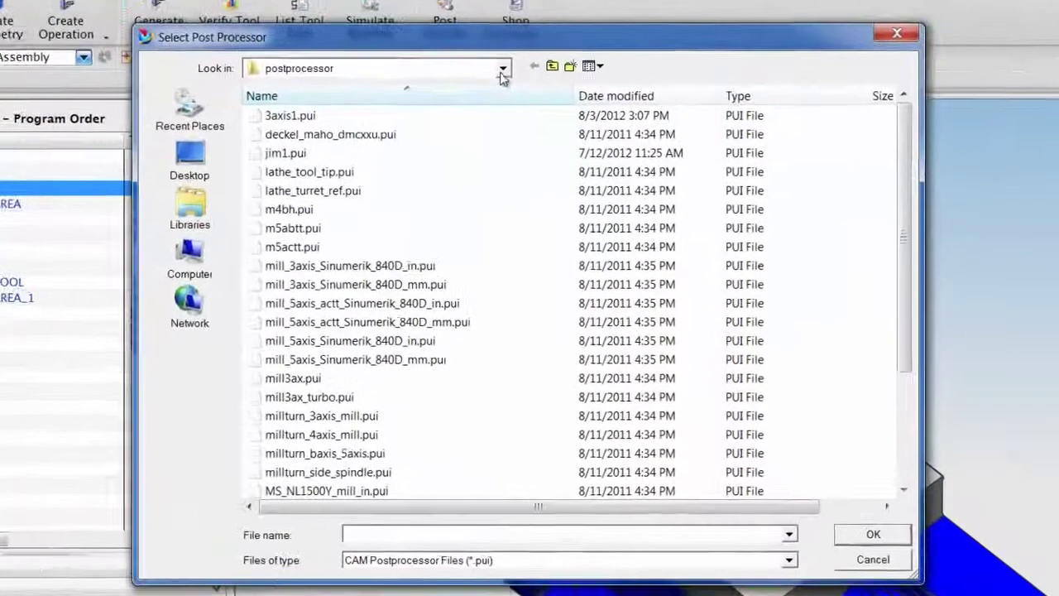
{"action": "left_click", "coordinate": [503, 69]}
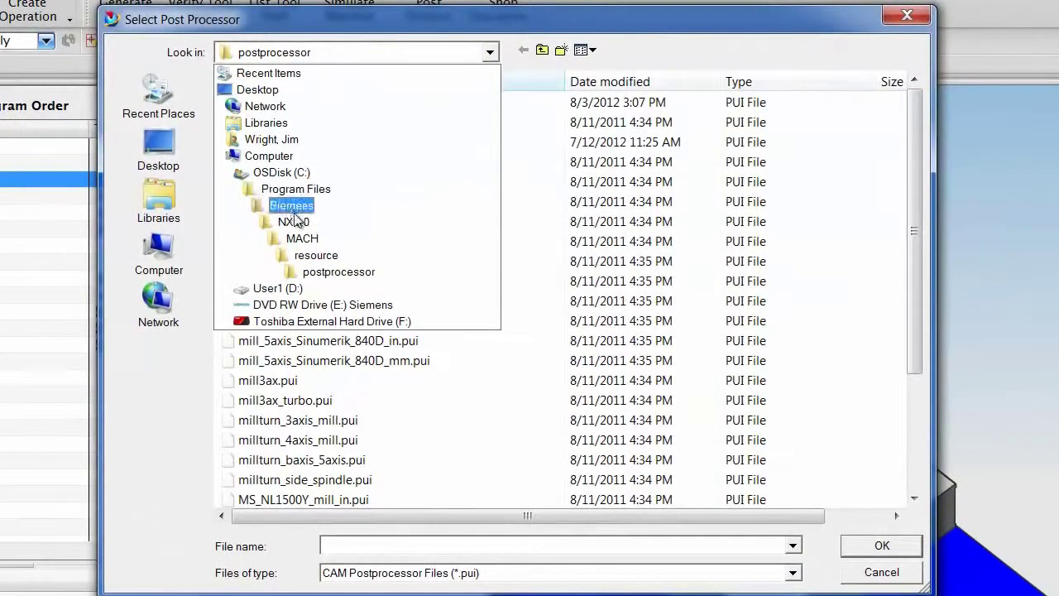
{"action": "left_click", "coordinate": [277, 288]}
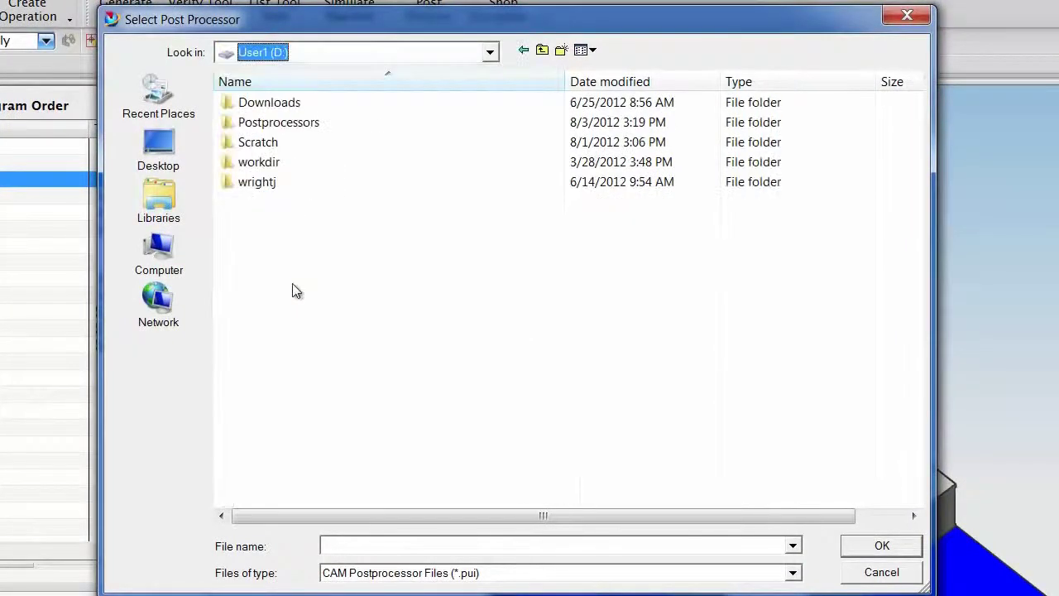
{"action": "double_click", "coordinate": [292, 123]}
{"action": "left_click_drag", "start_coordinate": [908, 150], "coordinate": [910, 346]}
{"action": "left_click", "coordinate": [264, 463]}
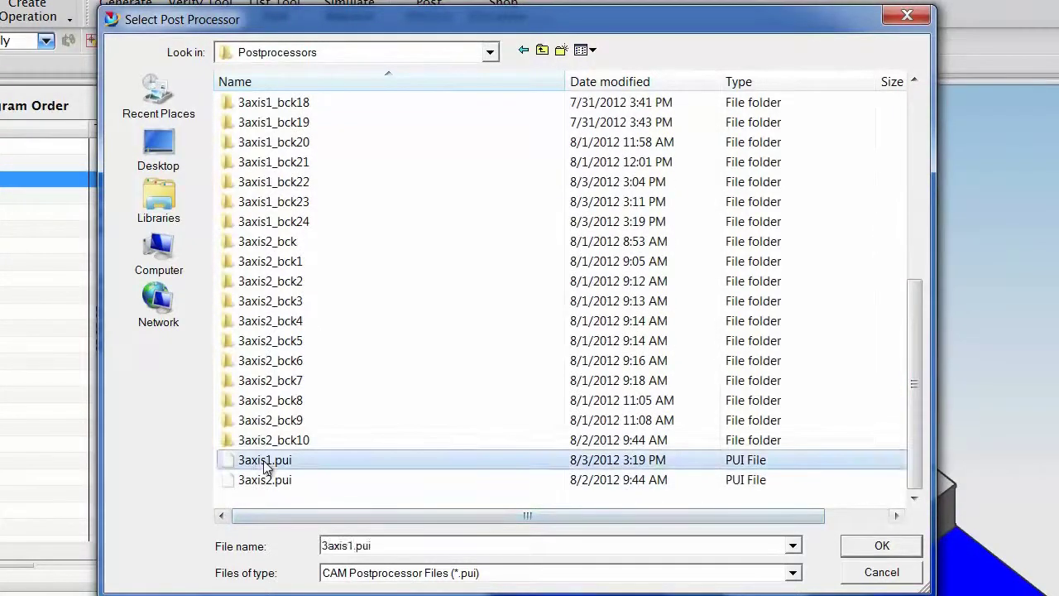
{"action": "left_click", "coordinate": [879, 546]}
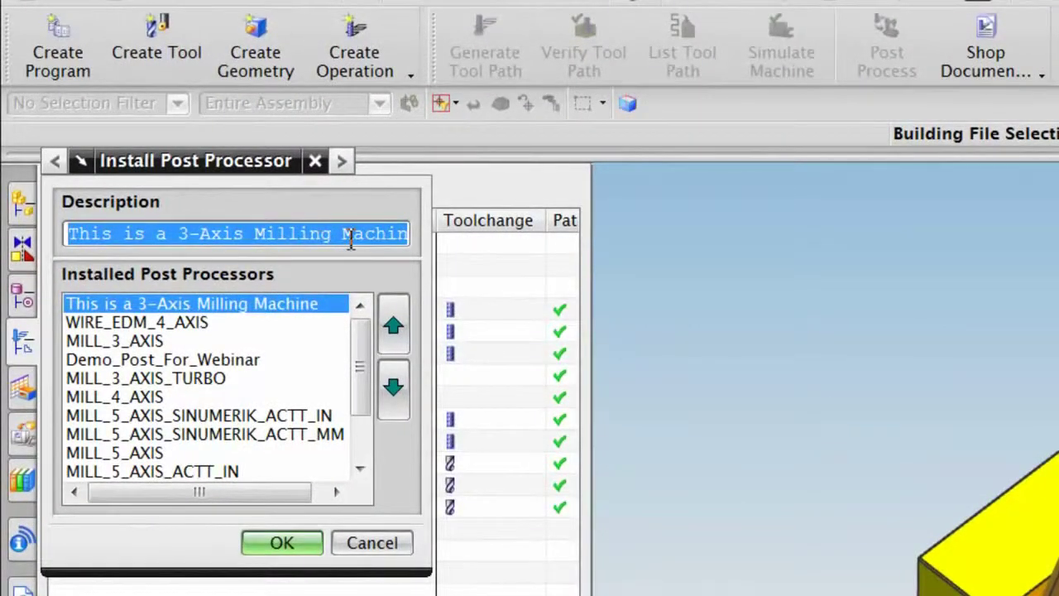
Describe the post as '3-Axis Demo Post for Video', move it to second place, and install it.
{"action": "type", "text": "3-A"}
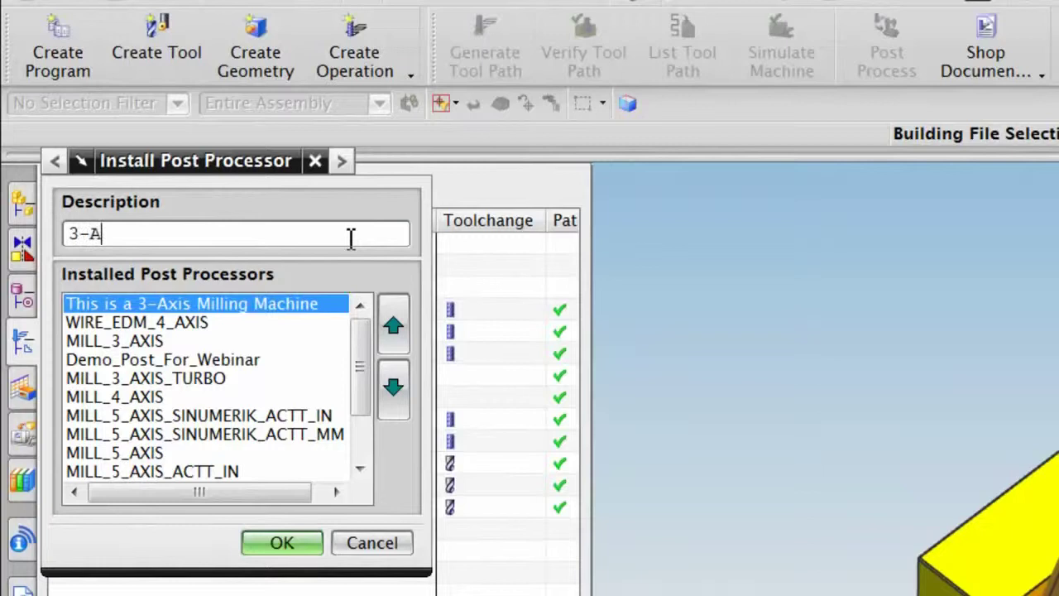
{"action": "type", "text": "xis Demo Post"}
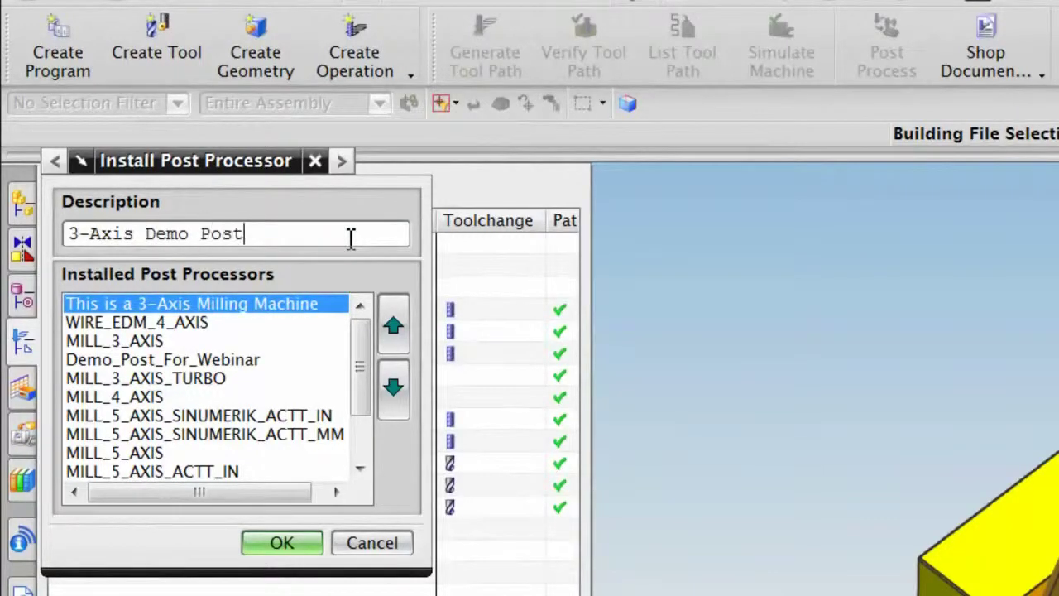
{"action": "type", "text": " for Video"}
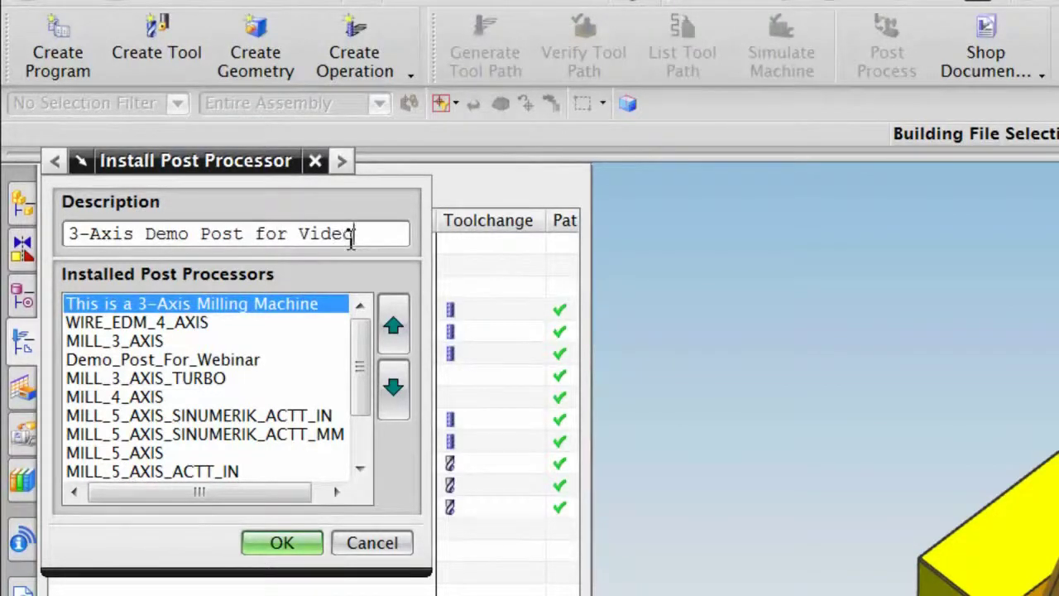
{"action": "left_click", "coordinate": [394, 389]}
{"action": "left_click", "coordinate": [393, 389]}
{"action": "left_click", "coordinate": [394, 397]}
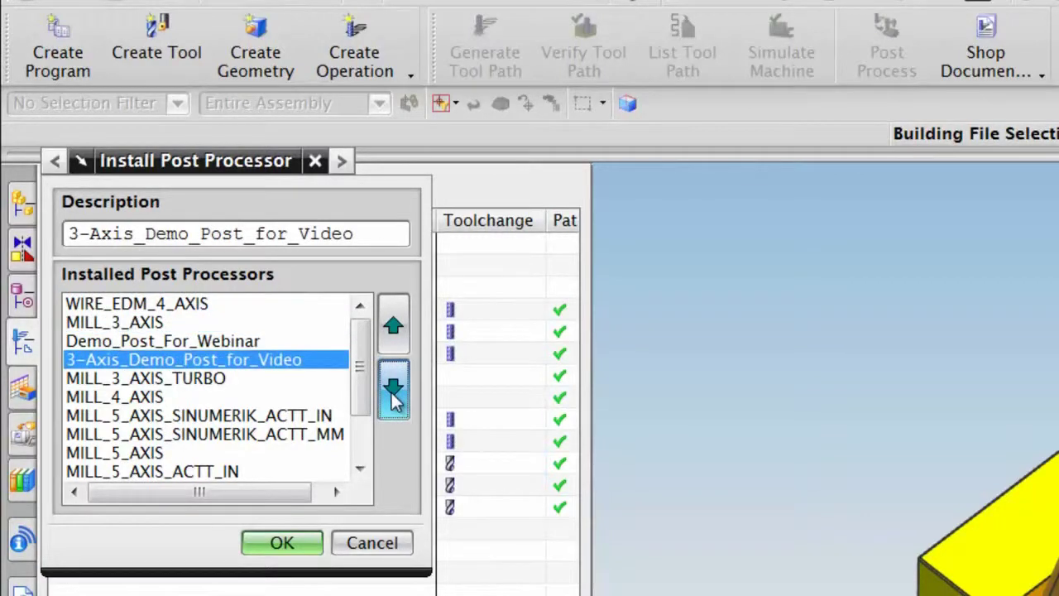
{"action": "left_click", "coordinate": [393, 396]}
{"action": "left_click", "coordinate": [392, 327]}
{"action": "left_click", "coordinate": [392, 327]}
{"action": "left_click", "coordinate": [392, 328]}
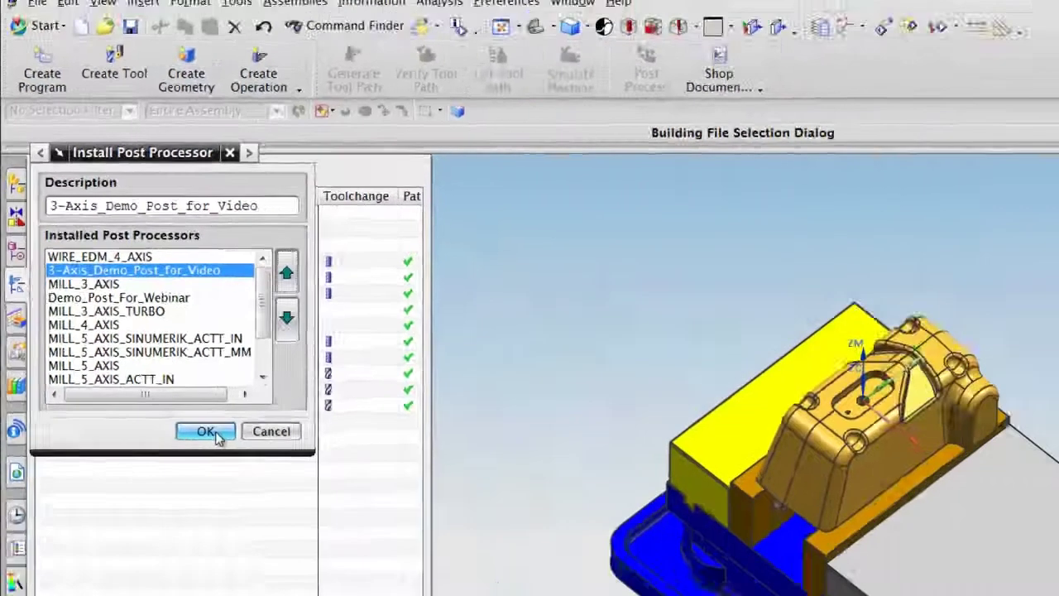
{"action": "left_click", "coordinate": [297, 550]}
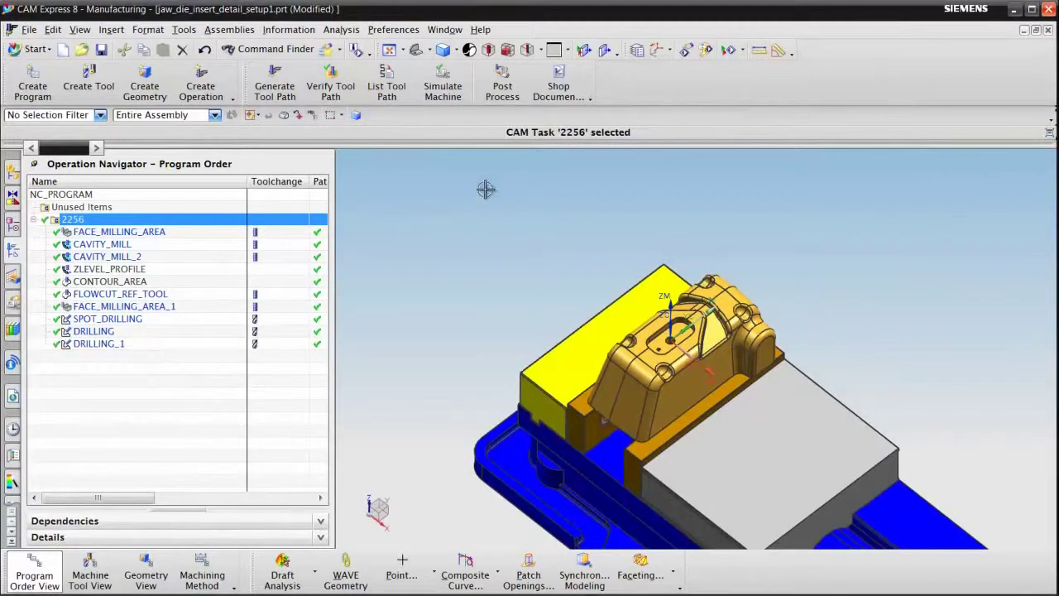
{"action": "left_click", "coordinate": [502, 86]}
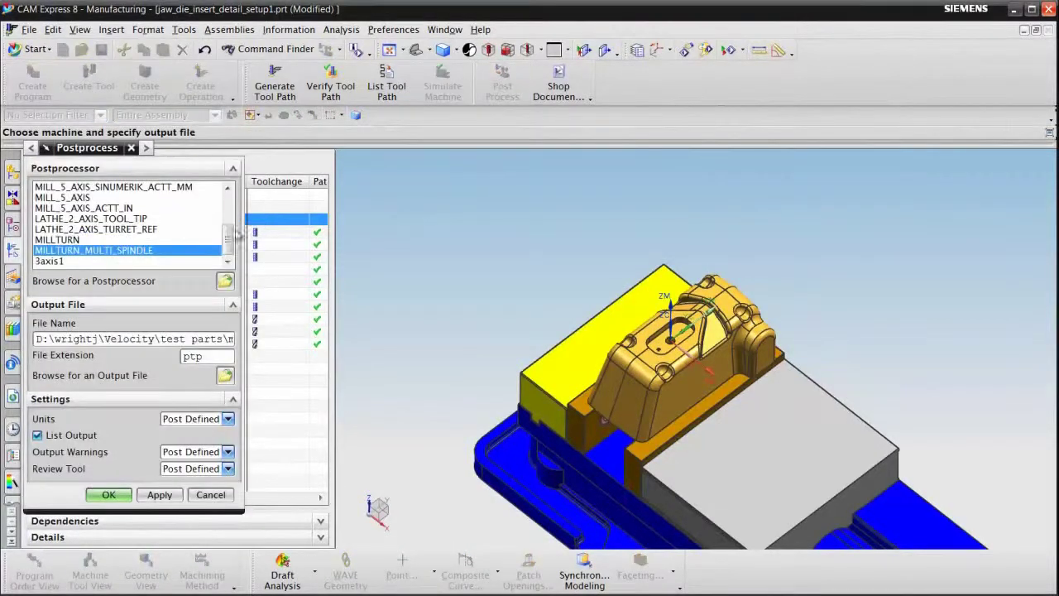
{"action": "left_click_drag", "start_coordinate": [229, 240], "coordinate": [228, 203]}
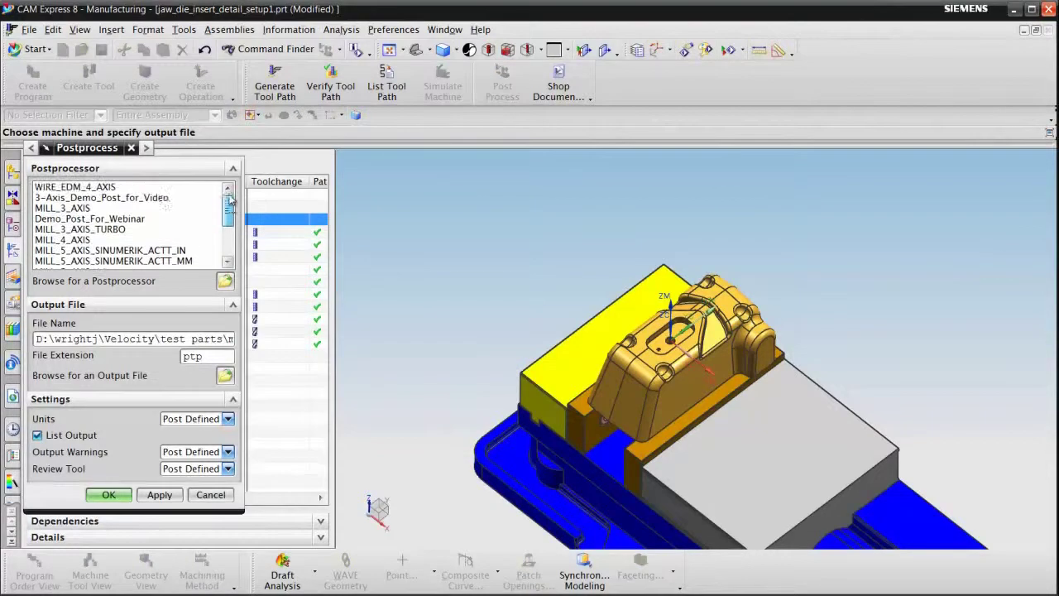
{"action": "left_click", "coordinate": [153, 202]}
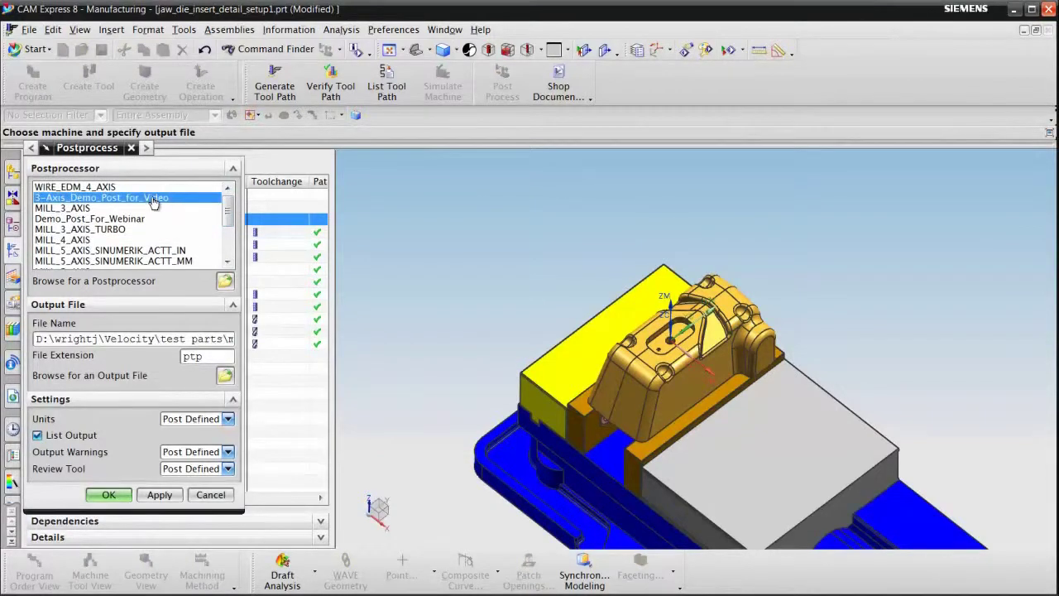
{"action": "left_click", "coordinate": [211, 494]}
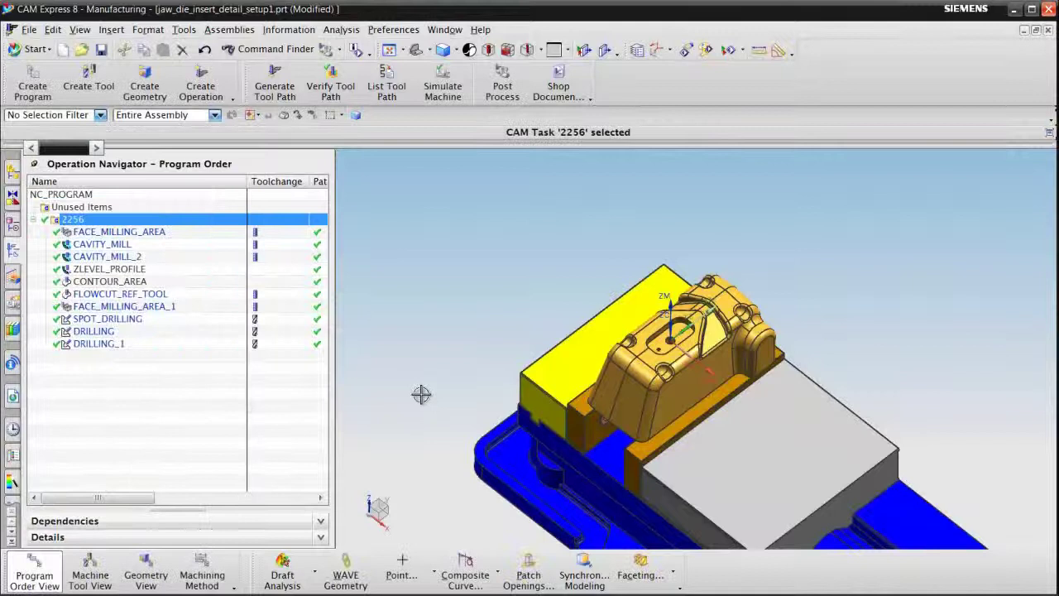